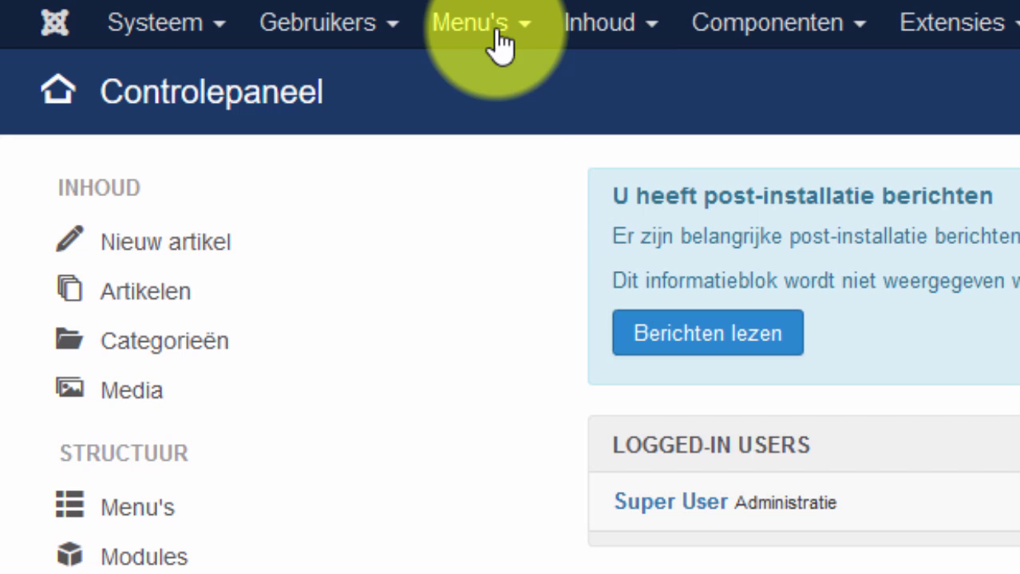
# - Start a new menu item in the Main Menu and title it "Nieuwe categorie"
pyautogui.click(373, 23)
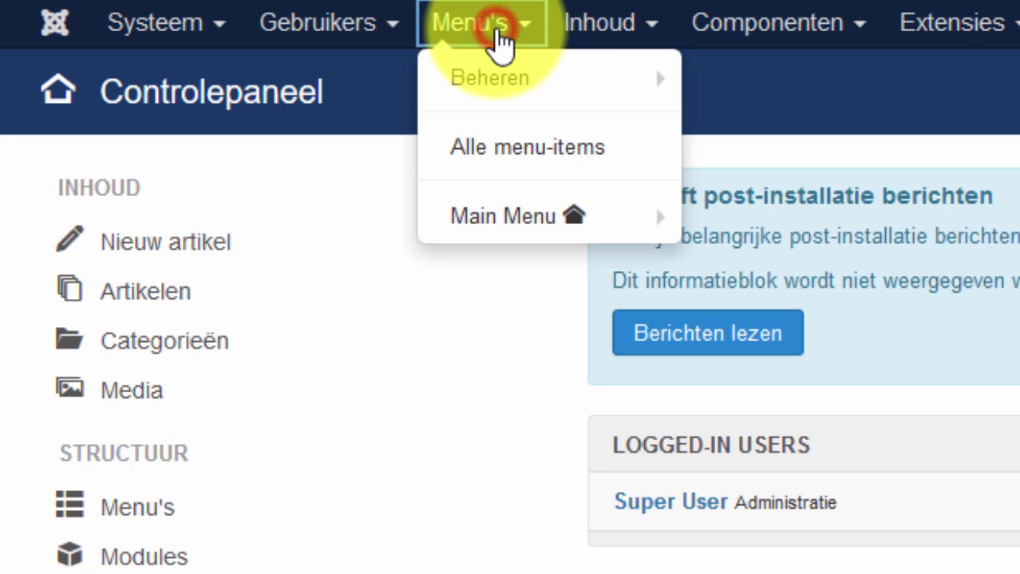
pyautogui.click(497, 216)
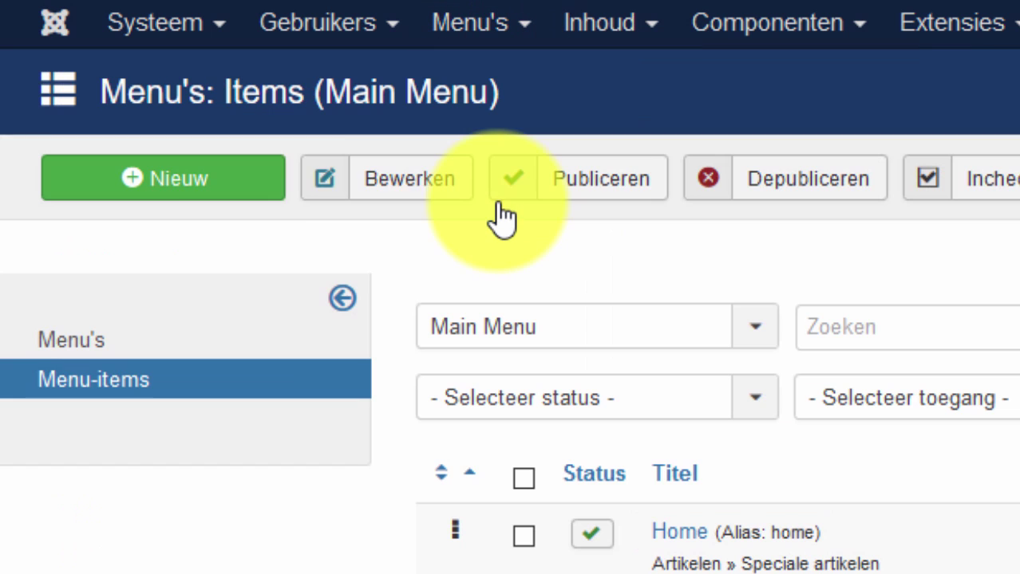
pyautogui.click(252, 192)
pyautogui.click(237, 269)
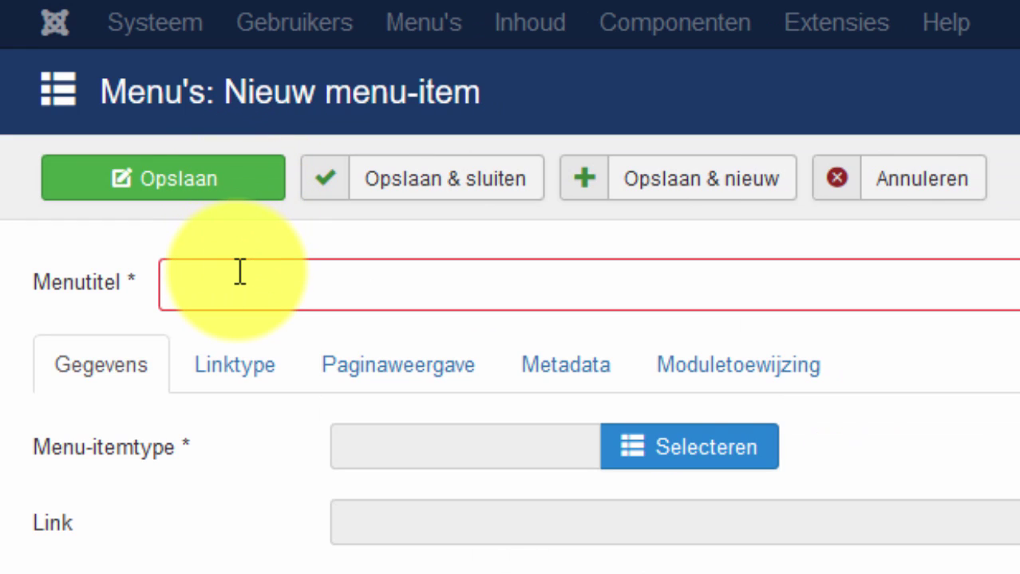
pyautogui.write('Cate')
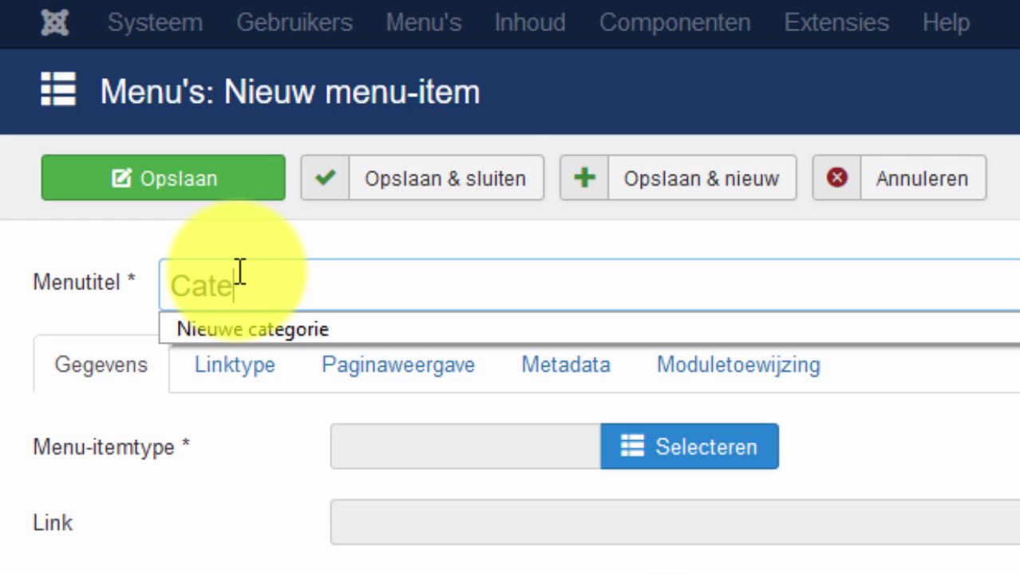
pyautogui.click(238, 332)
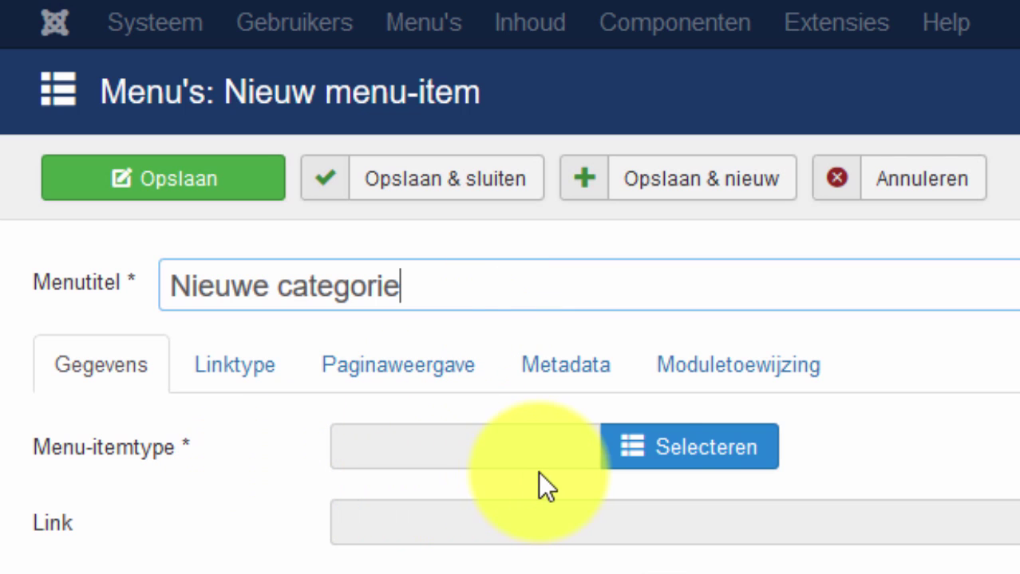
# - Set the menu item type to Categorieblog from the Artikelen group
pyautogui.click(636, 449)
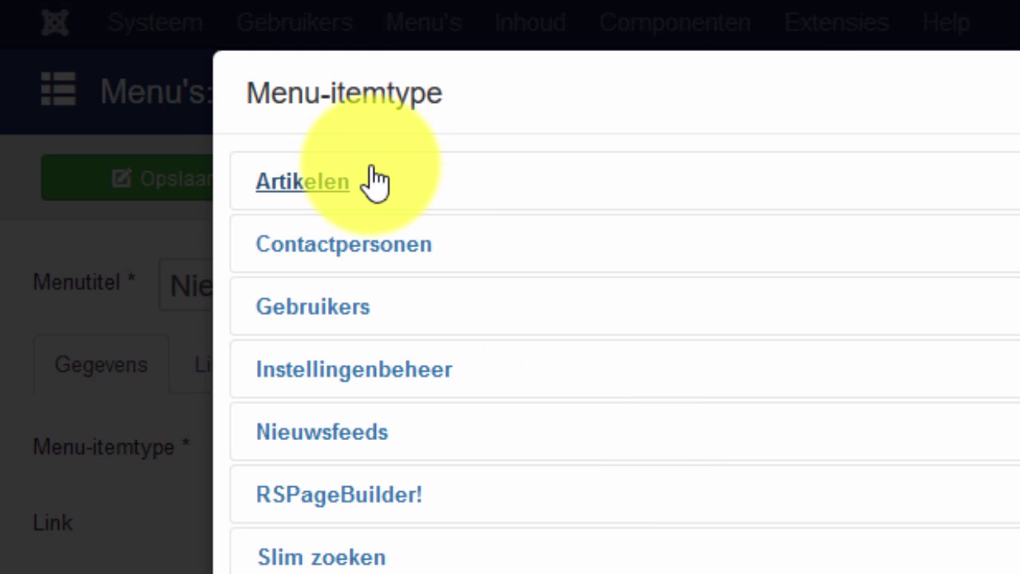
pyautogui.click(323, 185)
pyautogui.click(323, 254)
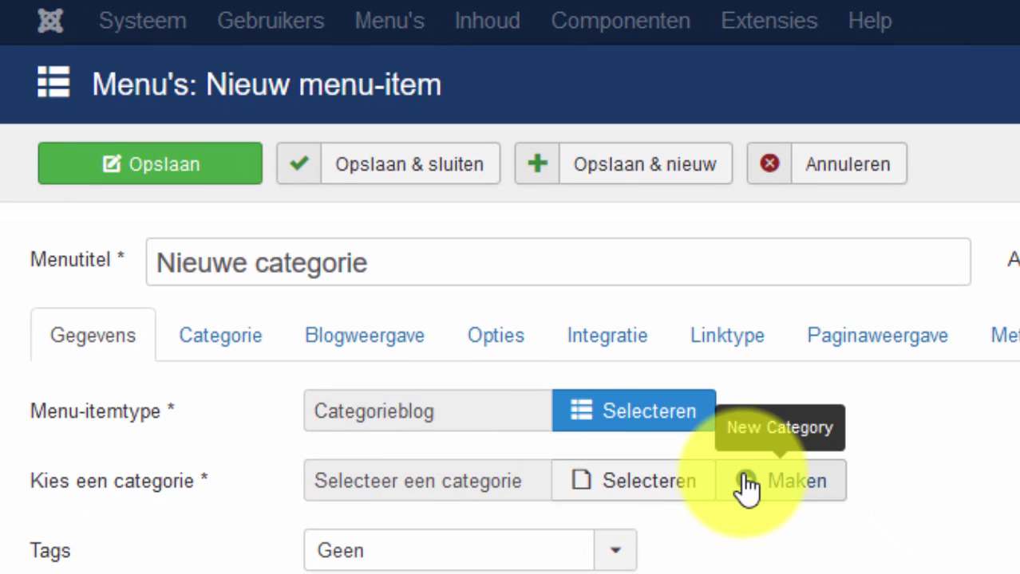
# - Start a new category from within the menu item and title it "Nieuwe categorie"
pyautogui.click(747, 483)
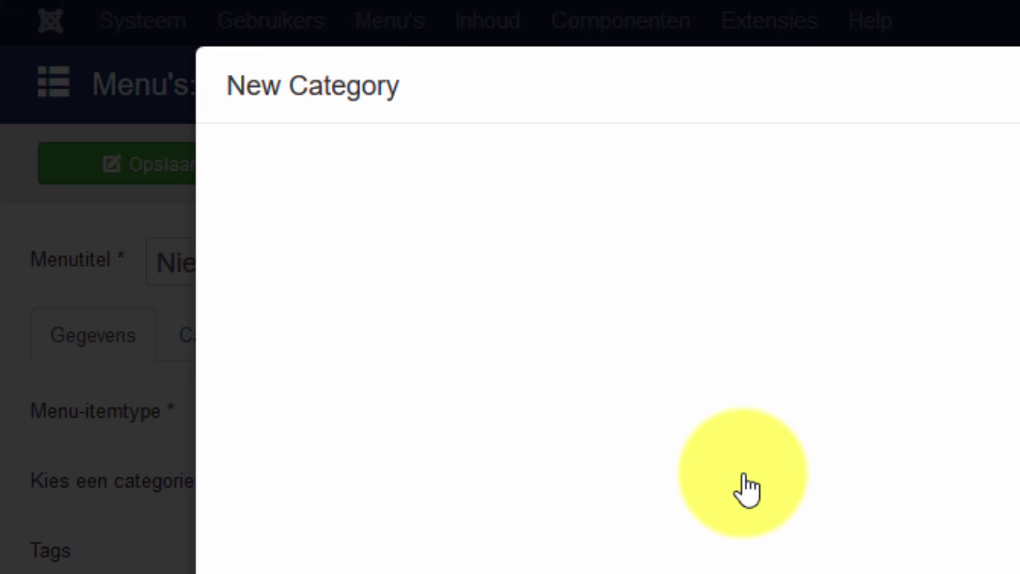
pyautogui.click(601, 363)
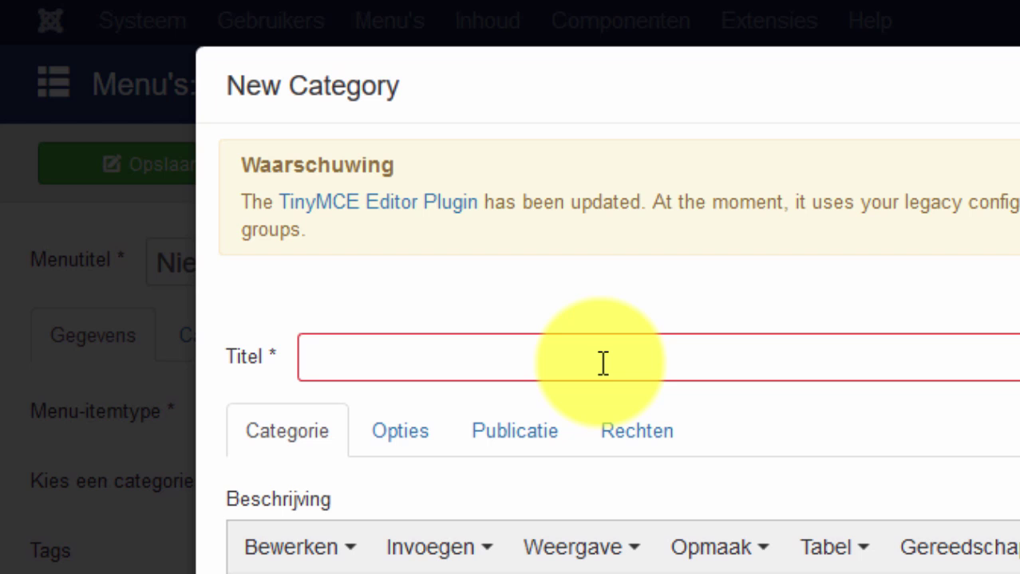
pyautogui.write('Ni')
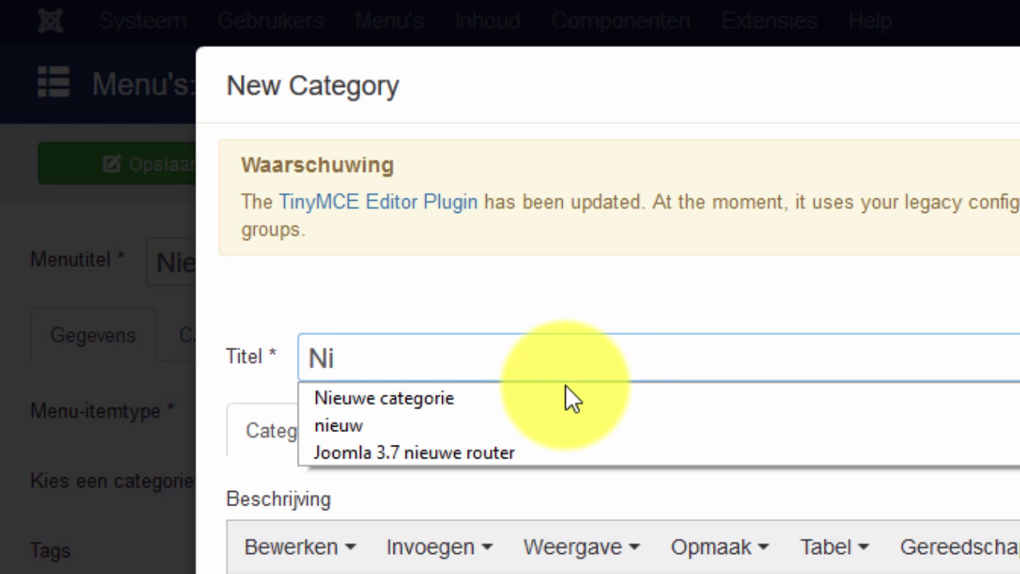
pyautogui.click(564, 393)
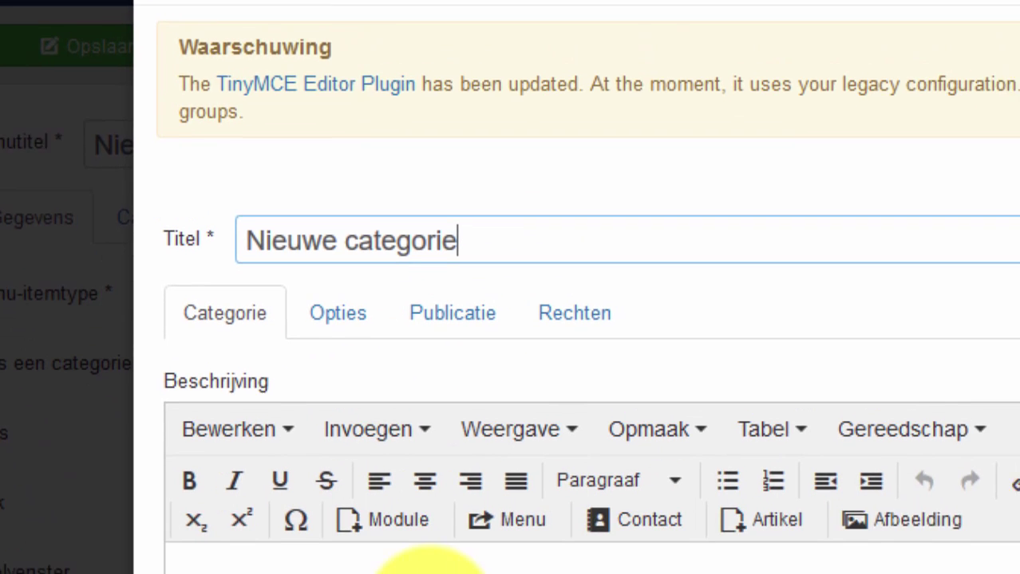
pyautogui.click(431, 563)
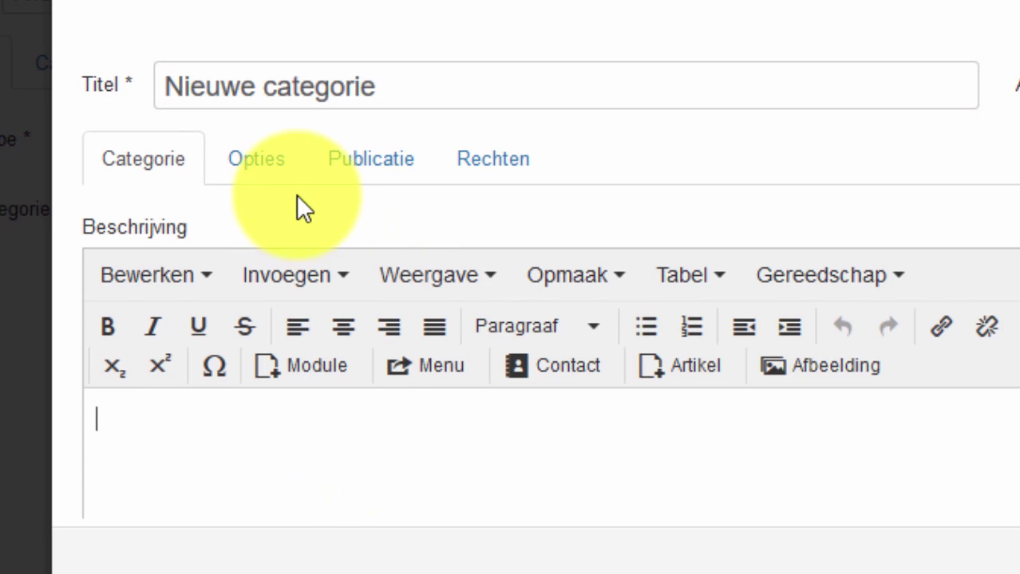
# - Check the new category's Opties, Publicatie and Rechten settings, and save and close both the category and its menu item
pyautogui.click(266, 165)
pyautogui.click(362, 170)
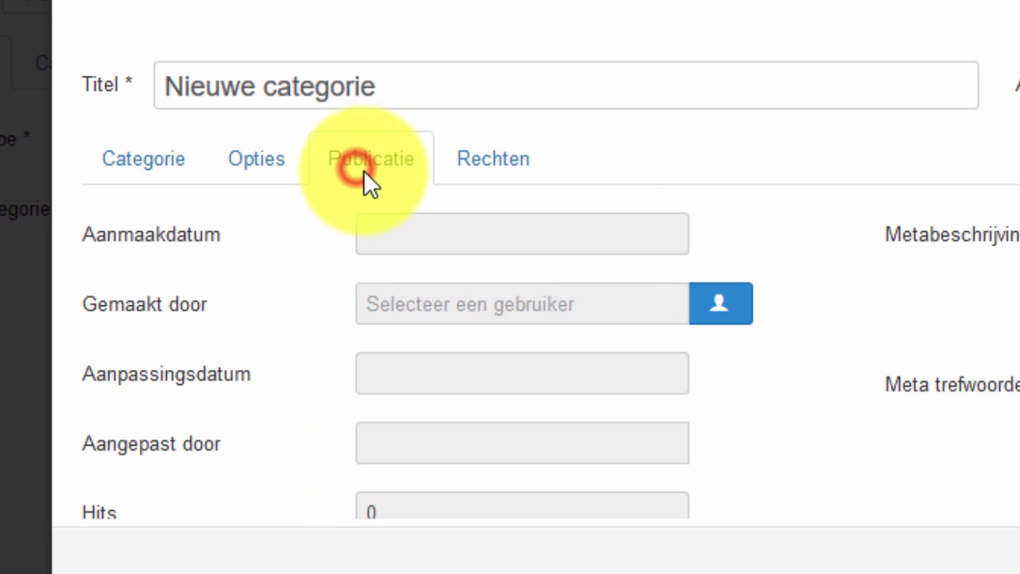
pyautogui.click(463, 171)
pyautogui.click(156, 172)
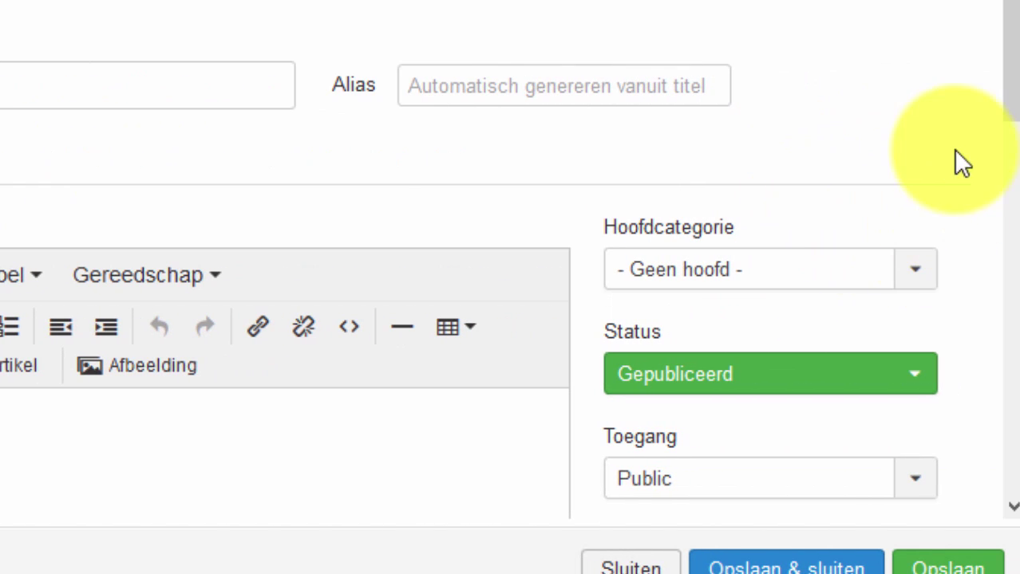
pyautogui.moveTo(1009, 107); pyautogui.dragTo(994, 46)
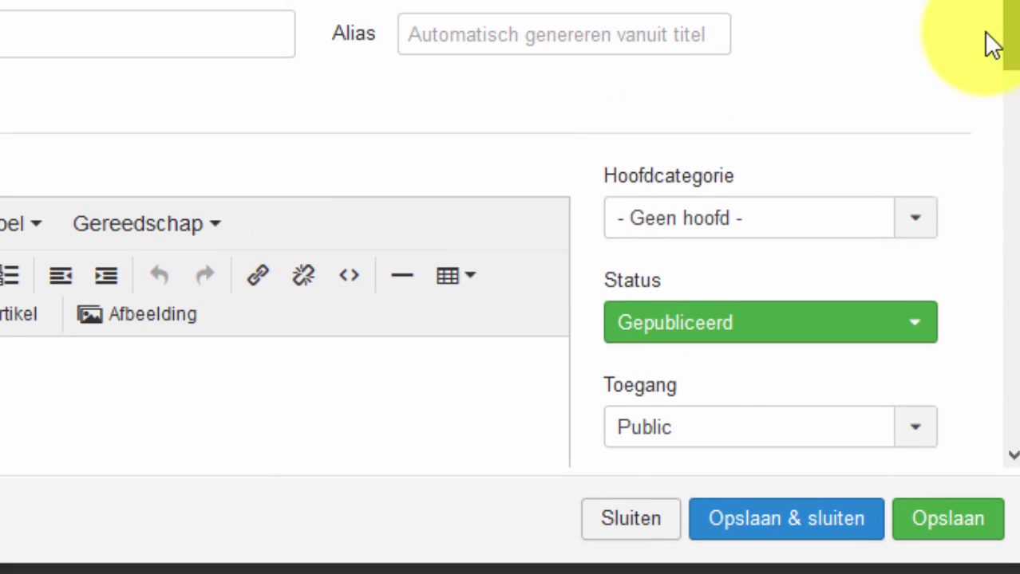
pyautogui.click(747, 520)
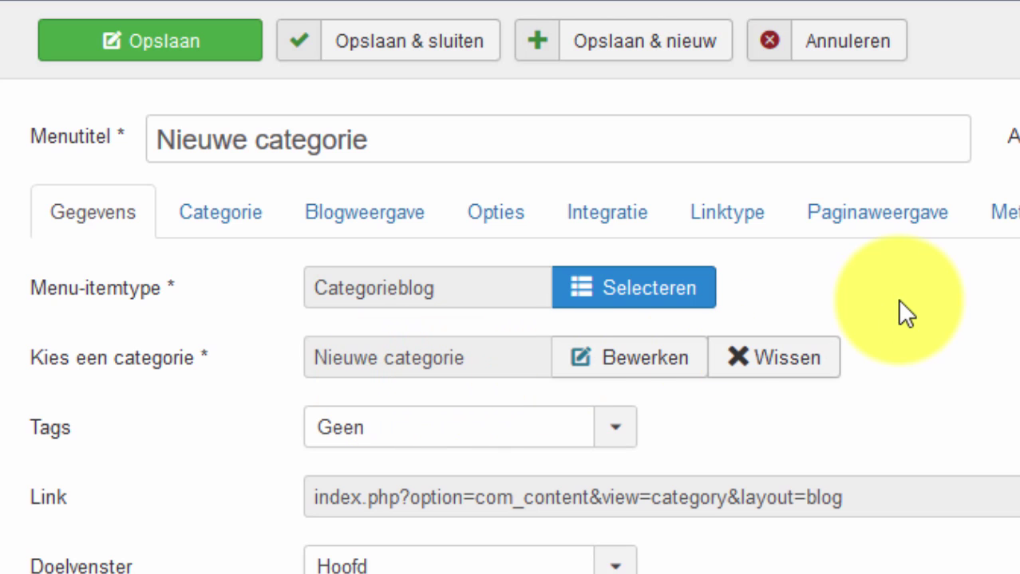
pyautogui.click(433, 42)
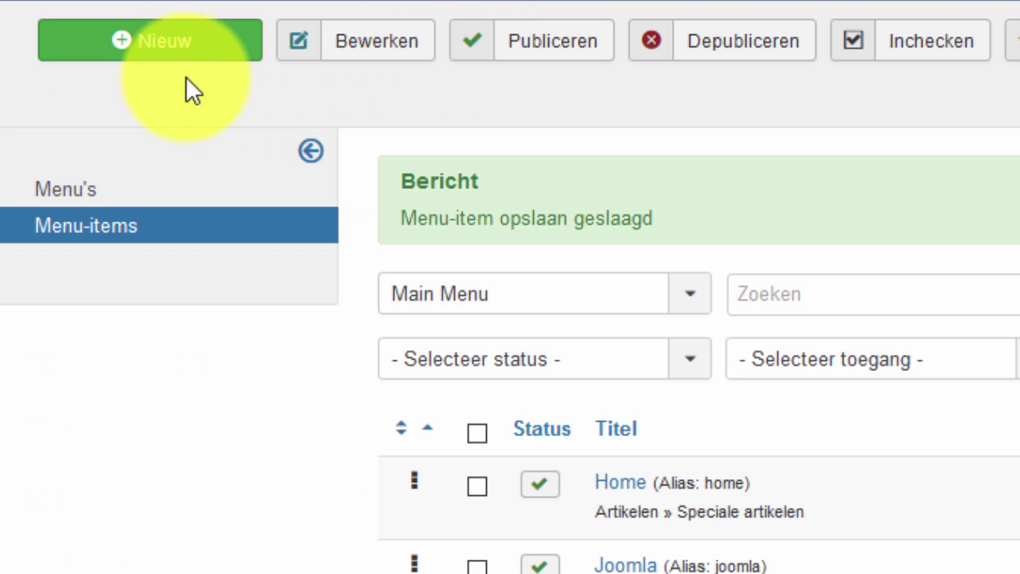
# - Start another new Main Menu item and title it "Nieuw artikel"
pyautogui.click(173, 48)
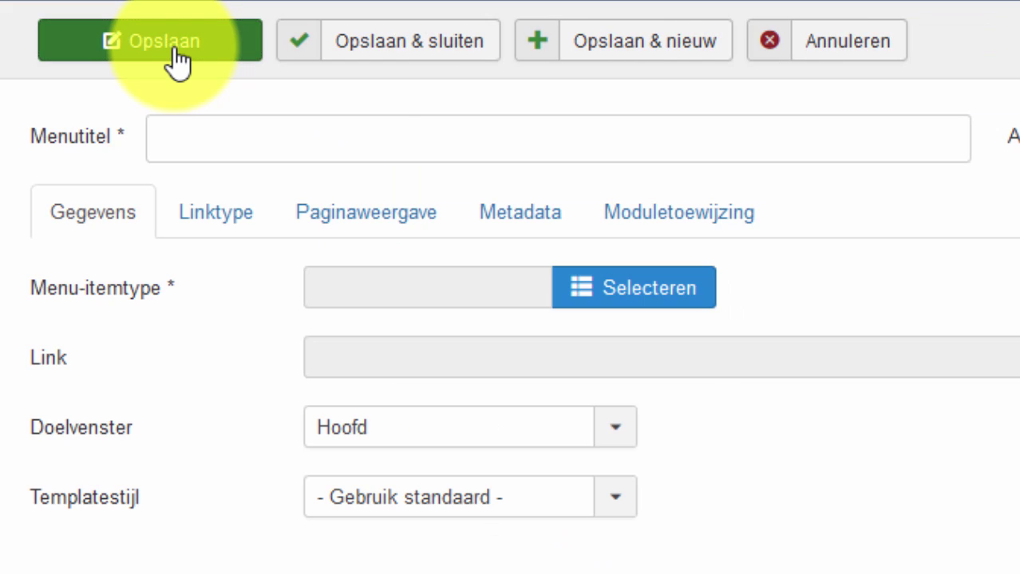
pyautogui.click(352, 141)
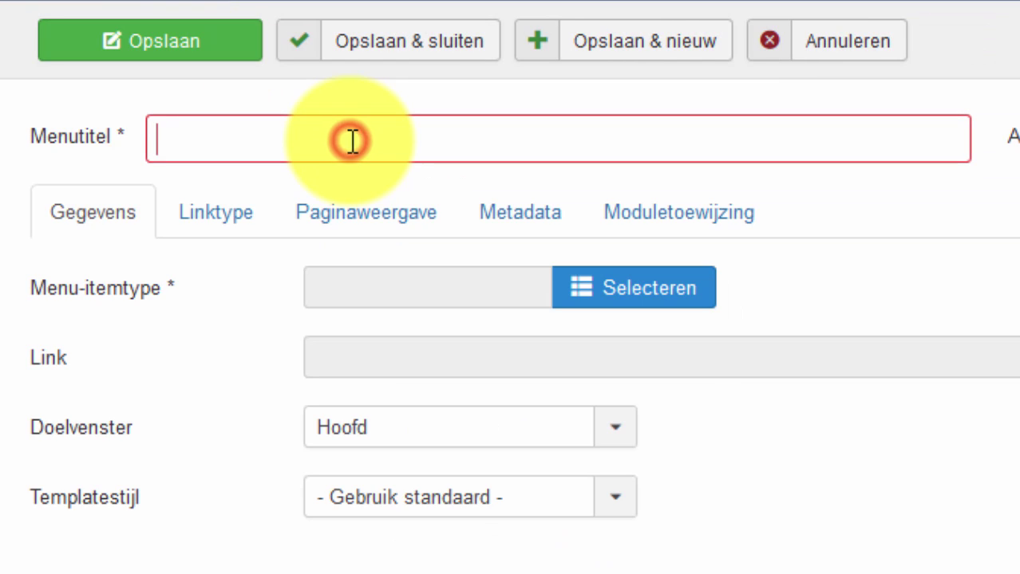
pyautogui.write('Ni')
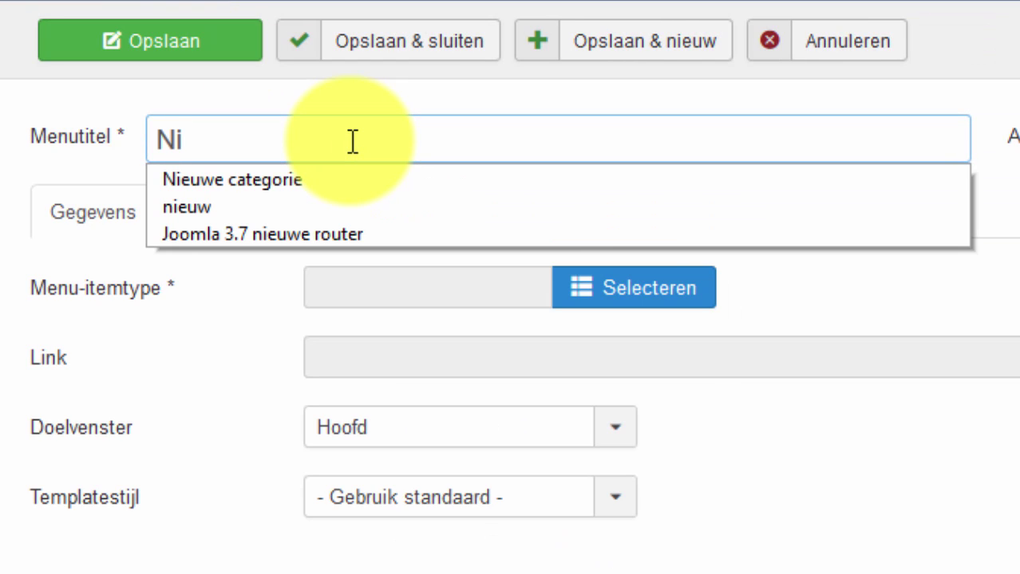
pyautogui.write('euw ')
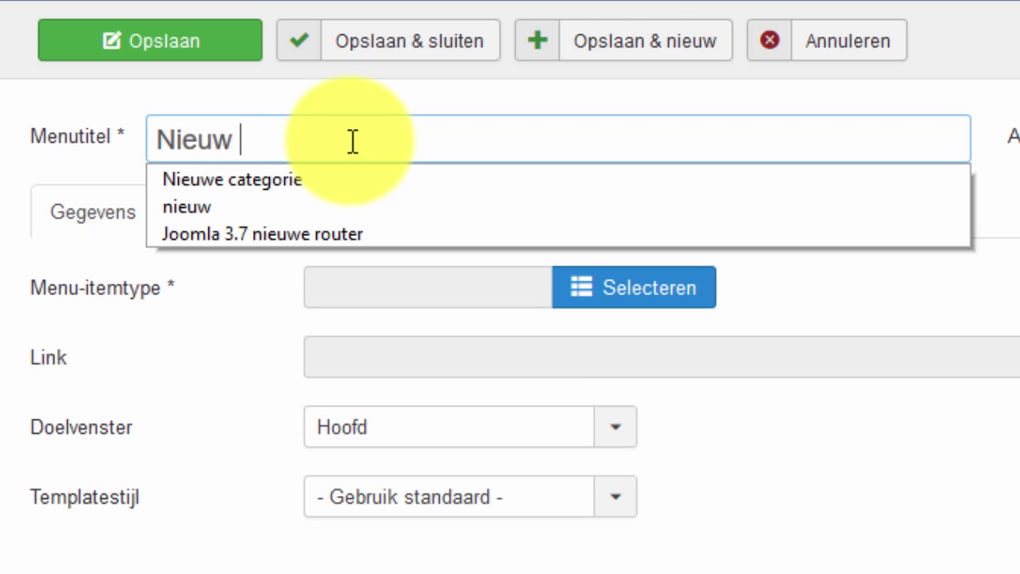
pyautogui.write('artikel')
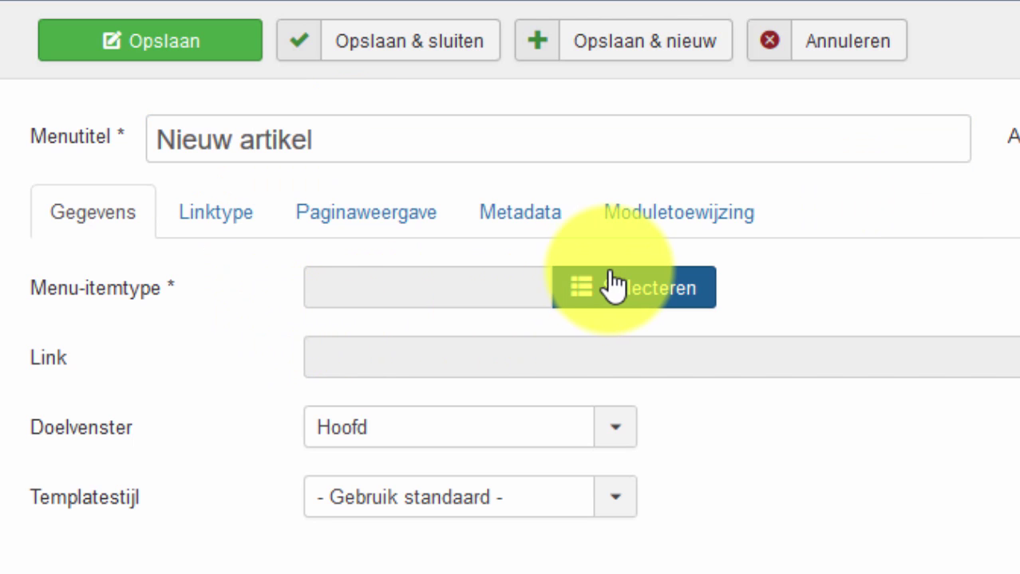
# - Set the menu item type to Individueel artikel from the Artikelen group
pyautogui.click(613, 285)
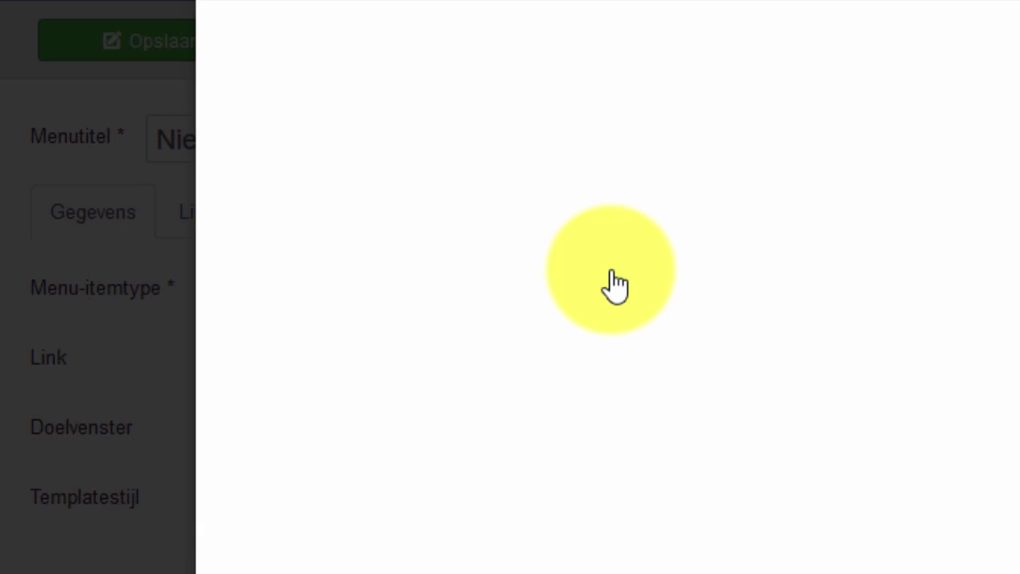
pyautogui.click(307, 48)
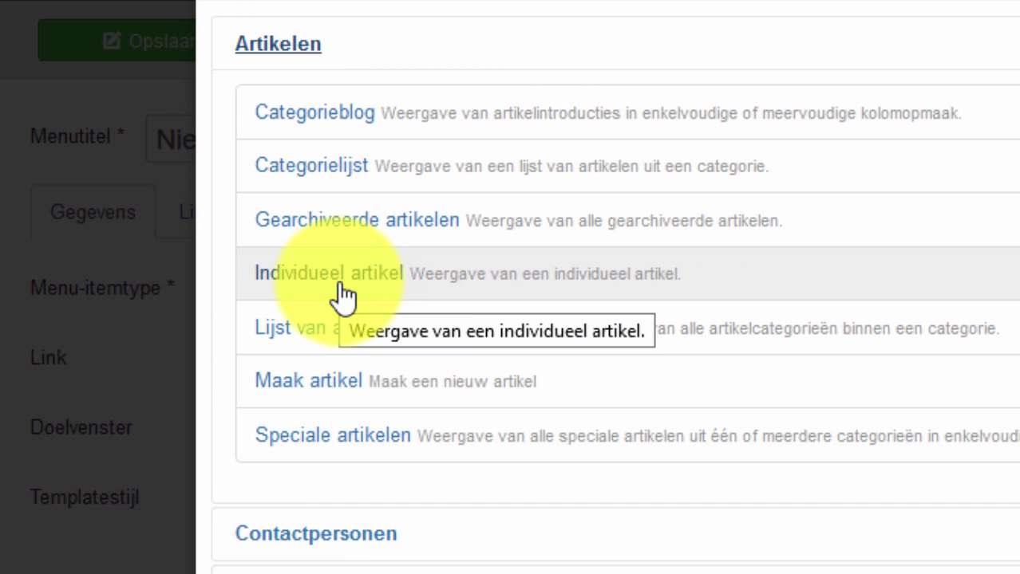
pyautogui.click(343, 296)
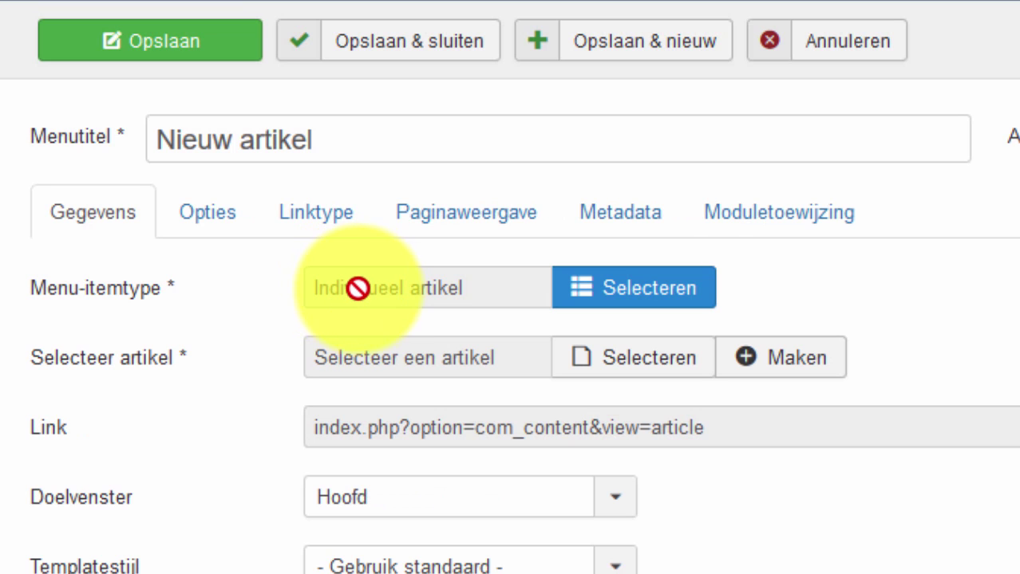
# - Start a new article from within the menu item, titled "Nieuw artikel", with the body text "hfjhff"
pyautogui.click(786, 382)
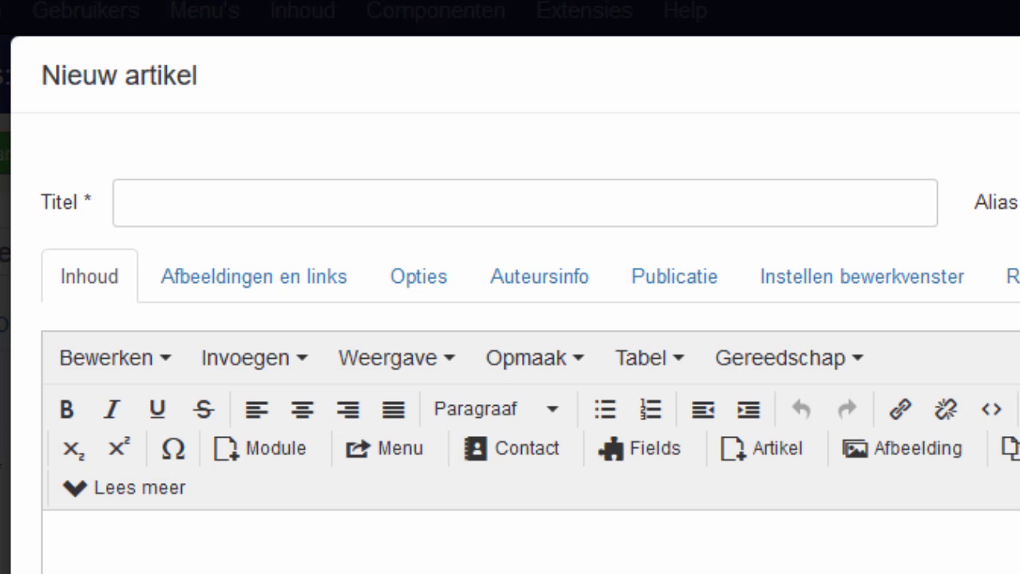
pyautogui.scroll(-5, 511, 343)
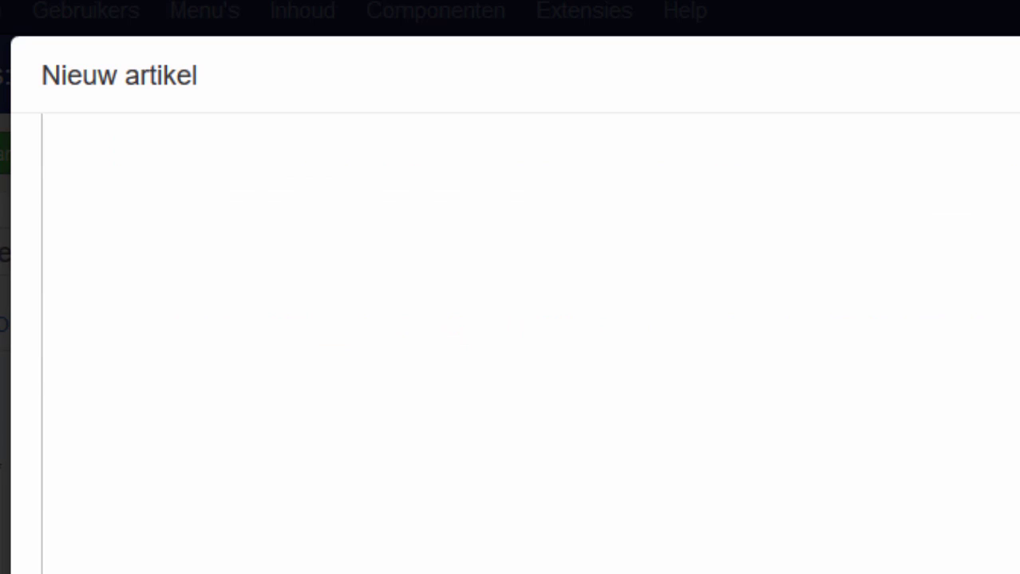
pyautogui.scroll(5, 511, 343)
pyautogui.click(649, 209)
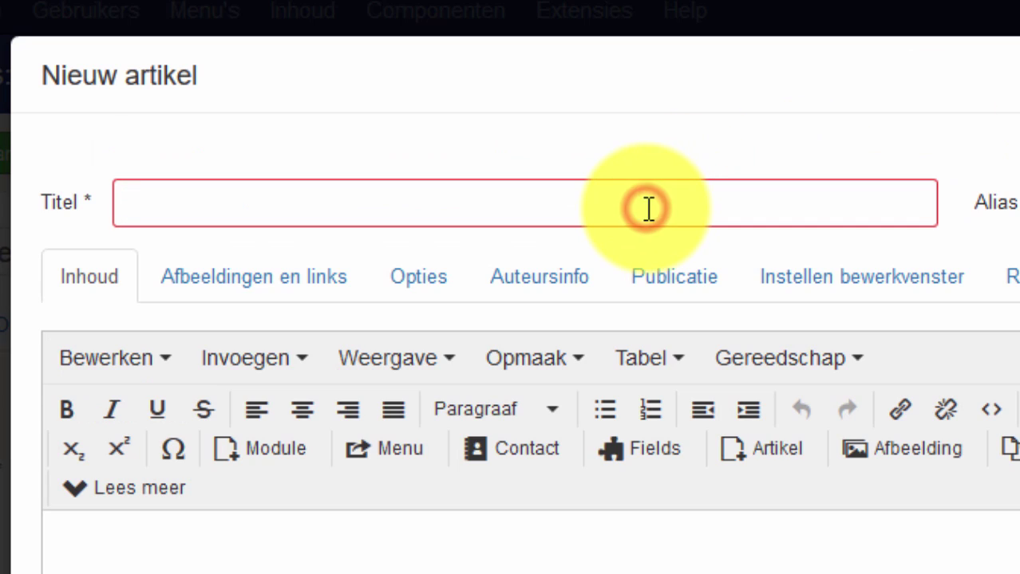
pyautogui.write('ni')
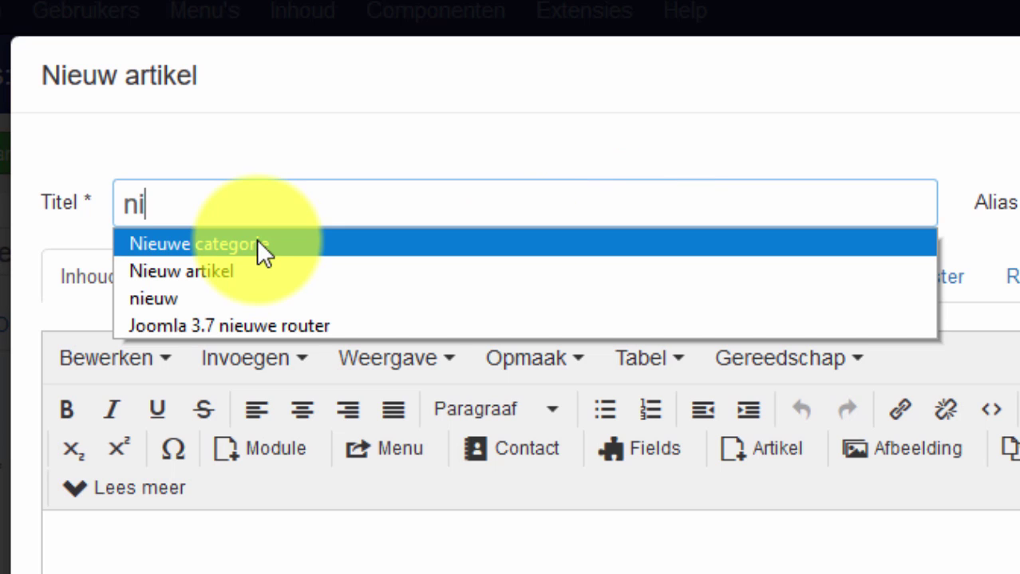
pyautogui.click(247, 270)
pyautogui.click(253, 568)
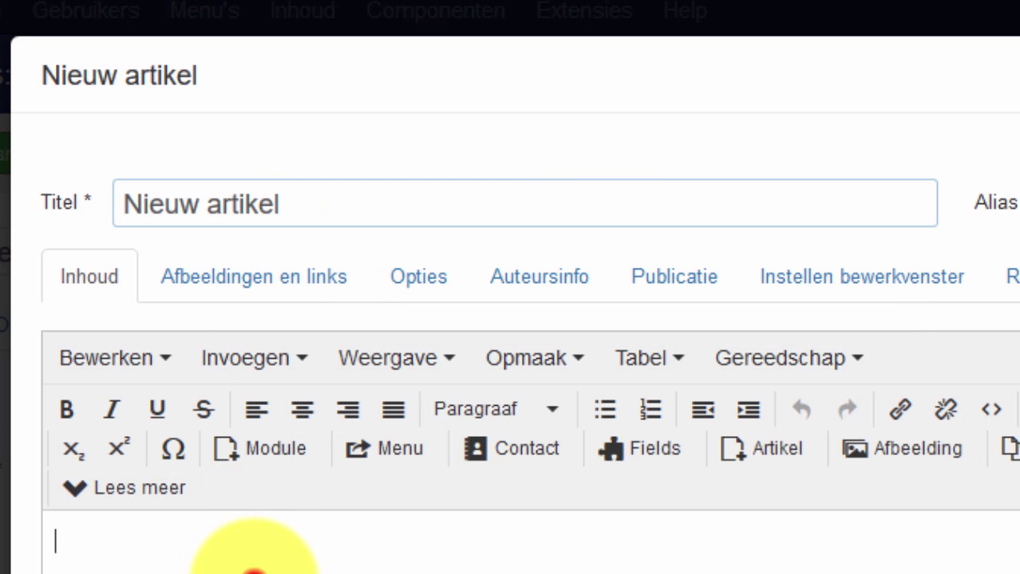
pyautogui.write('hfjhff')
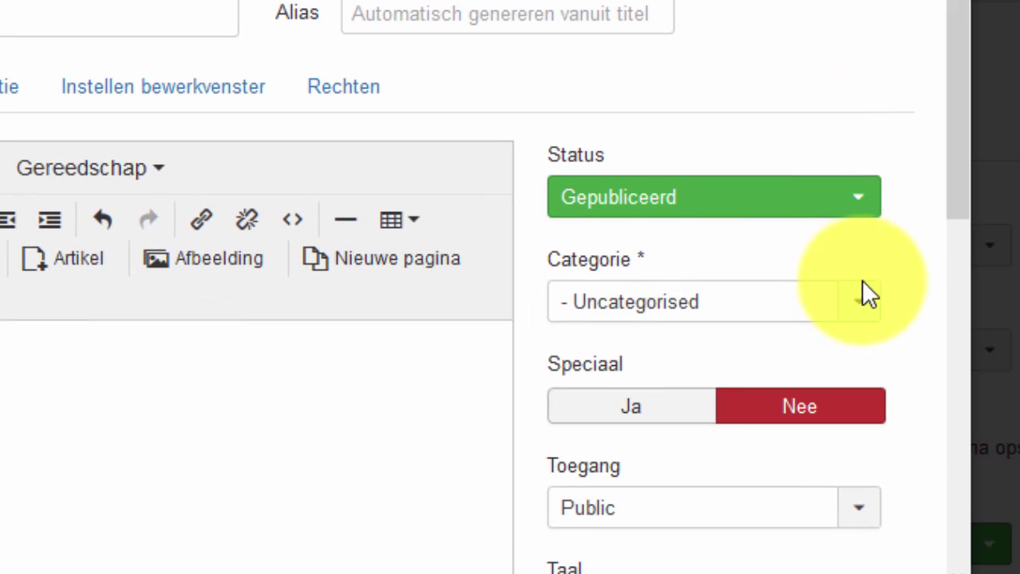
# - Assign the article to the category Nieuwe categorie, and save and close both the article and its menu item
pyautogui.click(860, 300)
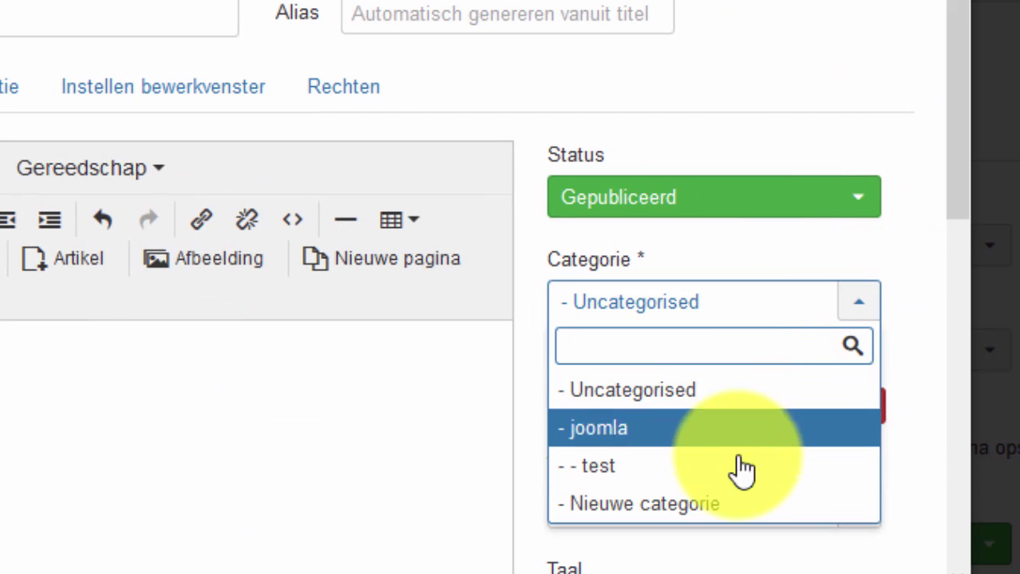
pyautogui.click(719, 505)
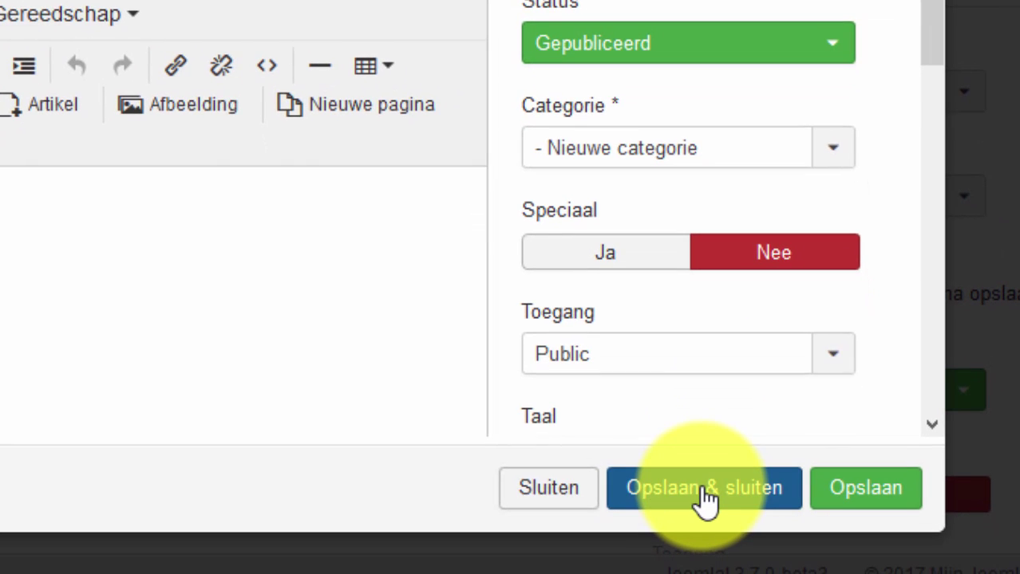
pyautogui.click(706, 499)
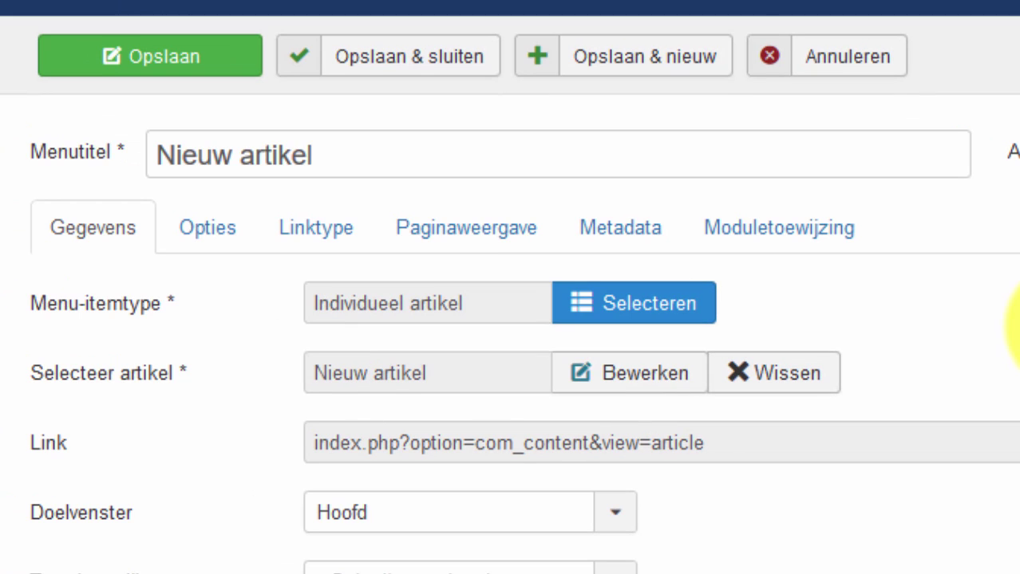
pyautogui.click(411, 53)
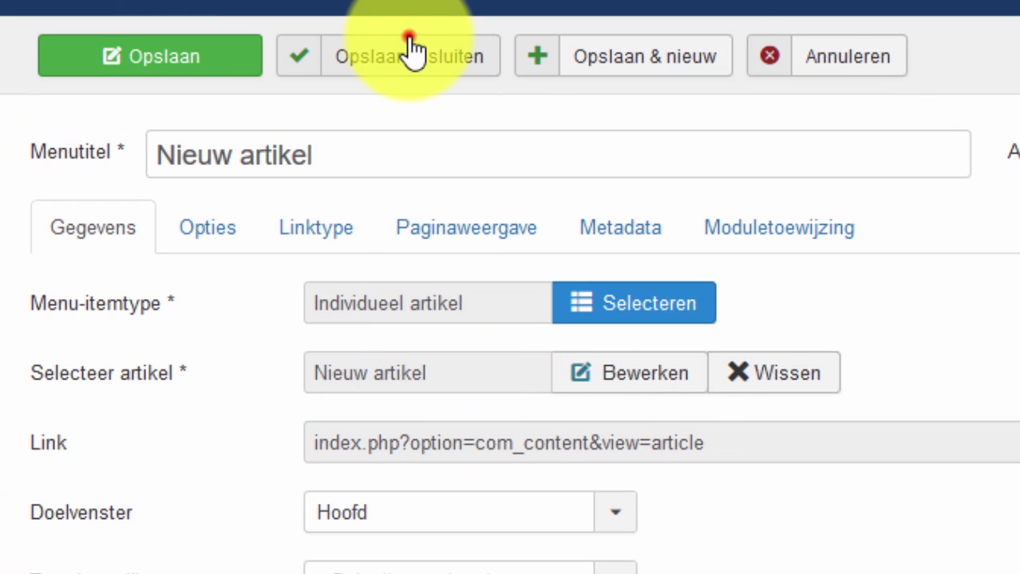